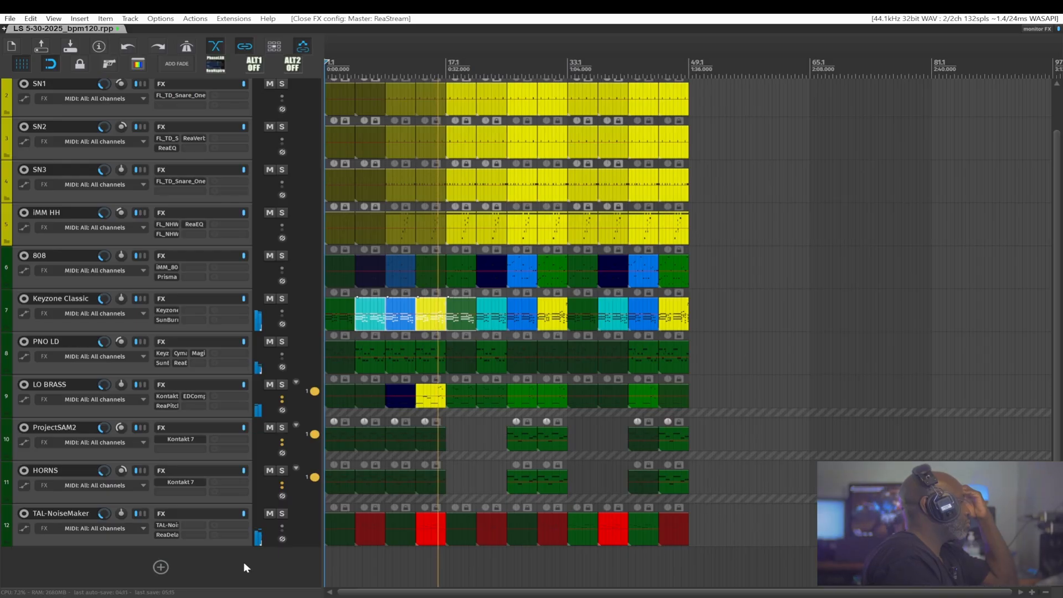
Enlarge the mixer panel by raising its divider above the track area
key("super+d")
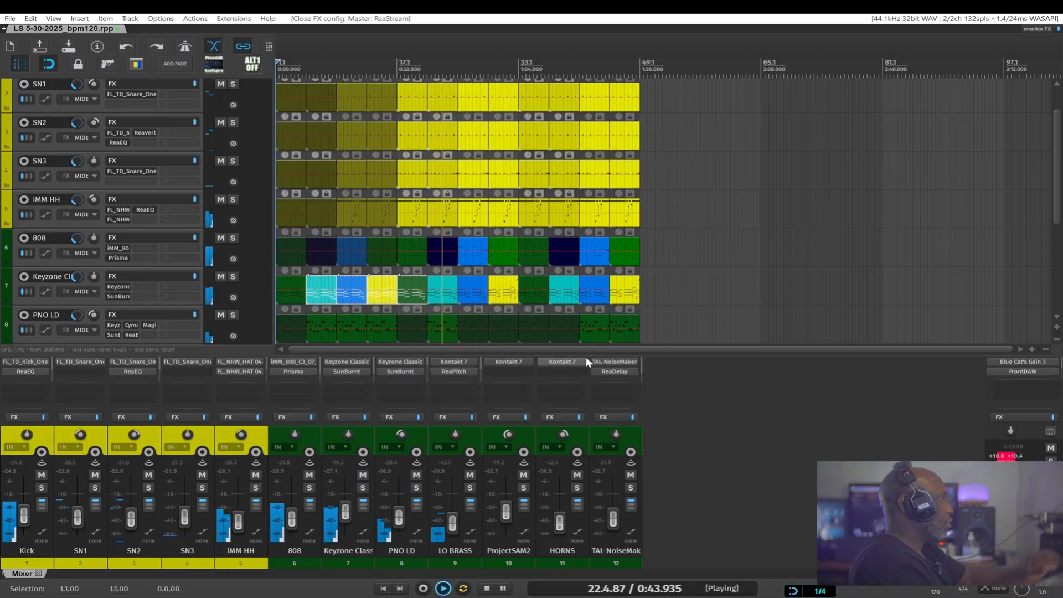
left_click_drag(586, 353, 573, 192)
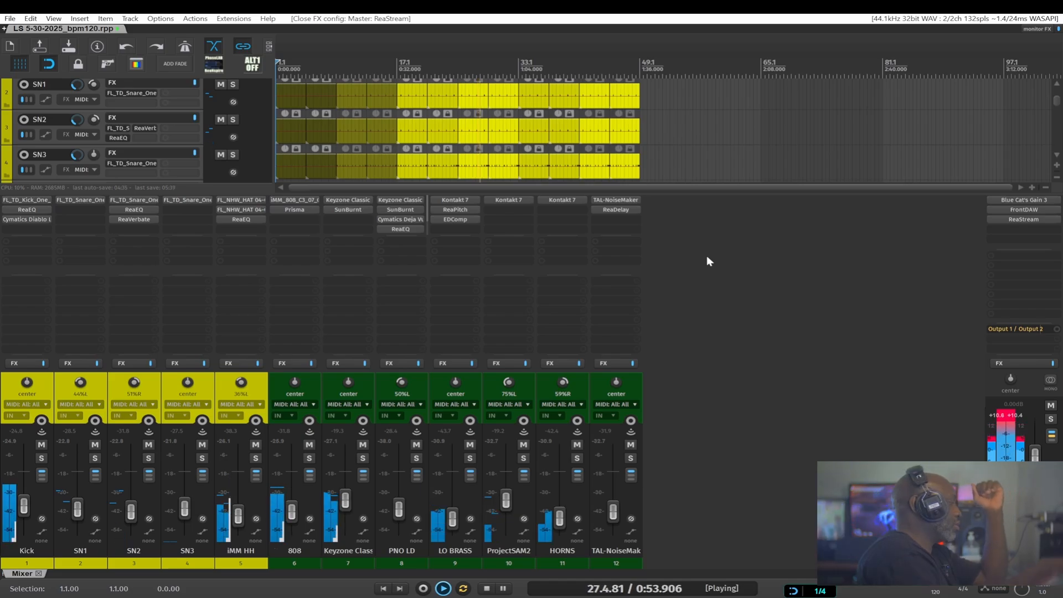
Open Preferences and remove the existing web browser interface entry from the control surfaces list
key("ctrl+p")
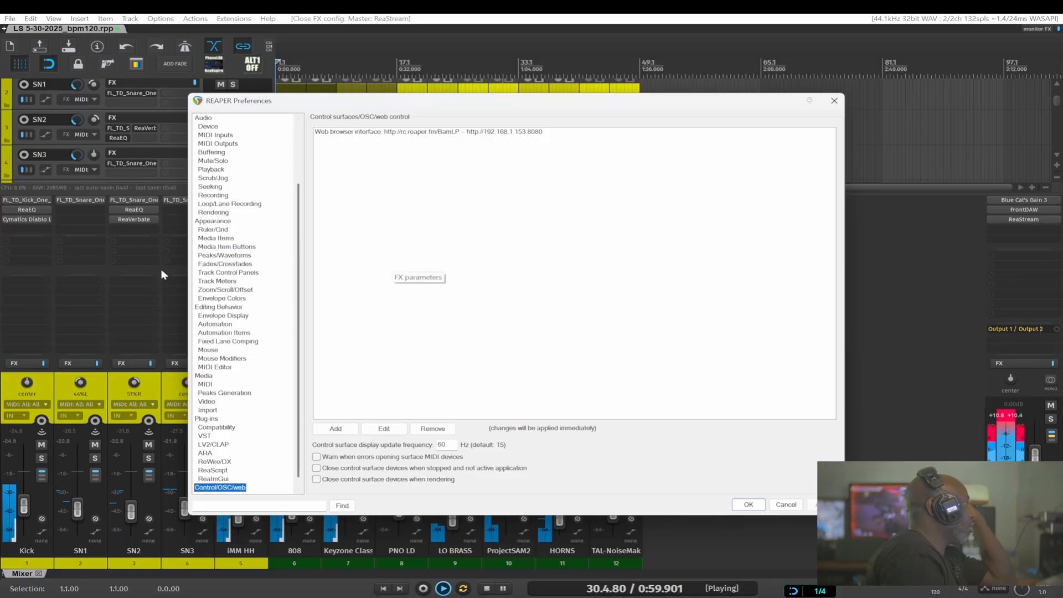
scroll(220, 481, "down", 1)
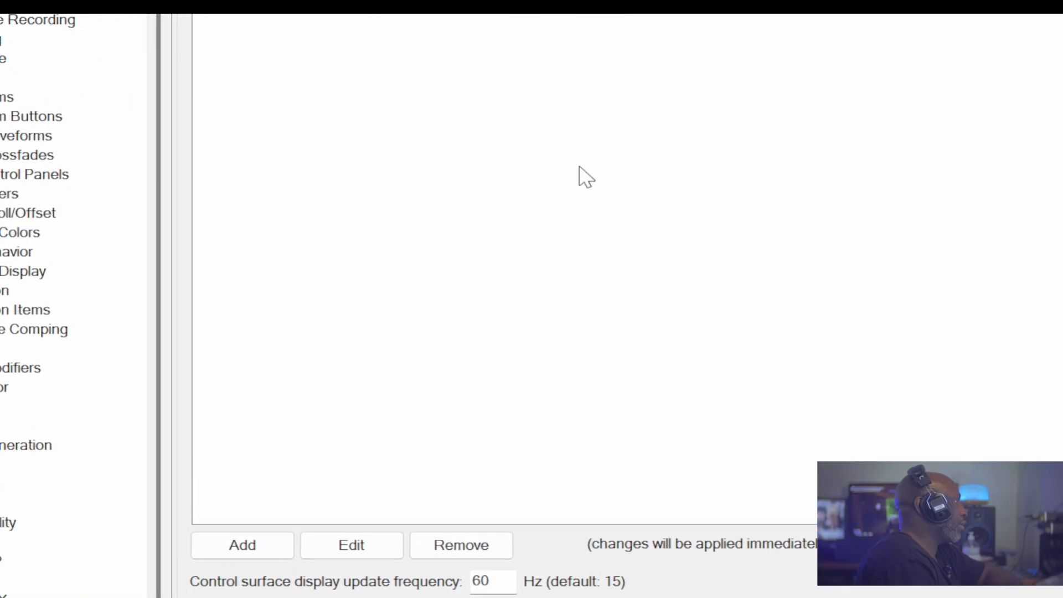
left_click(538, 293)
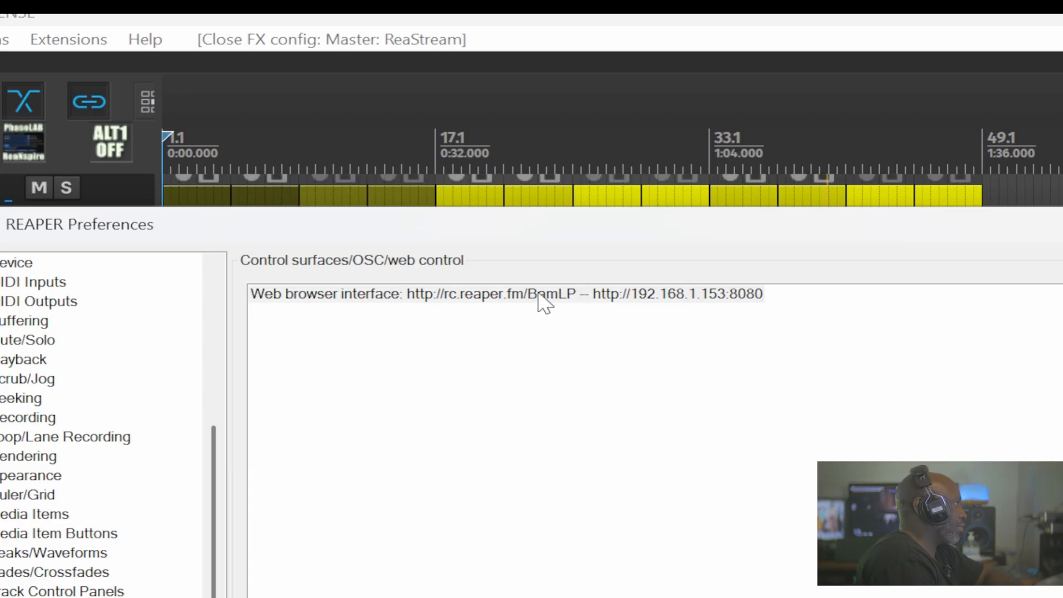
left_click(537, 297)
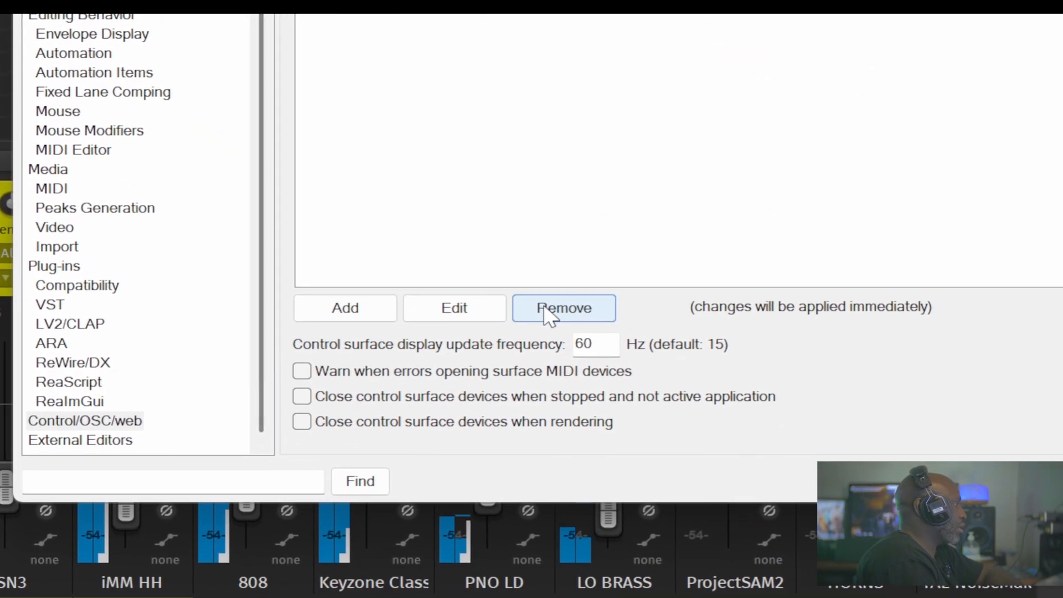
left_click(613, 357)
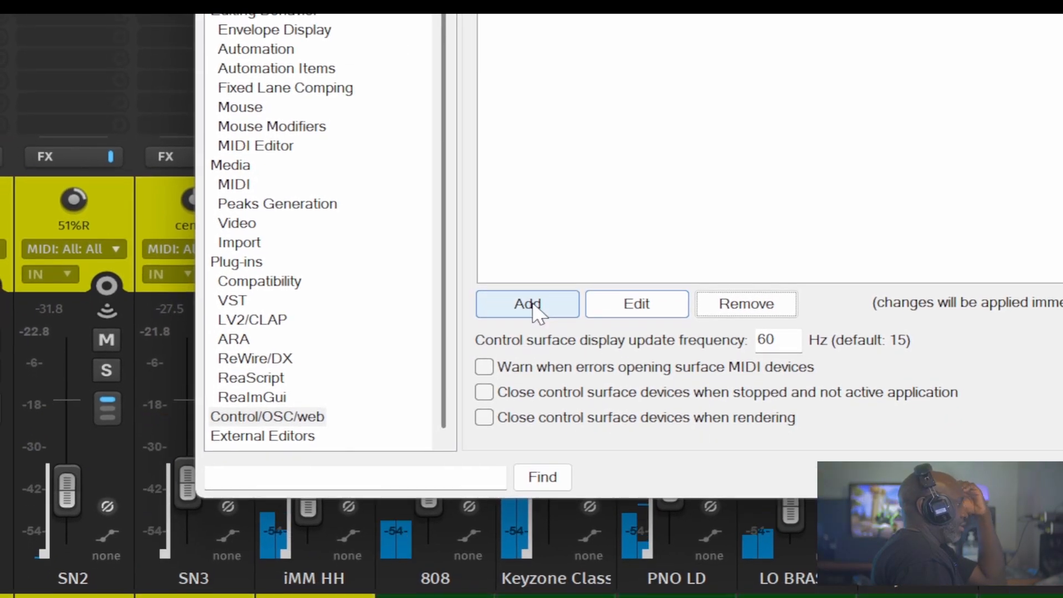
Add a new control surface in Web browser interface mode with basic.html as the default interface
left_click(515, 389)
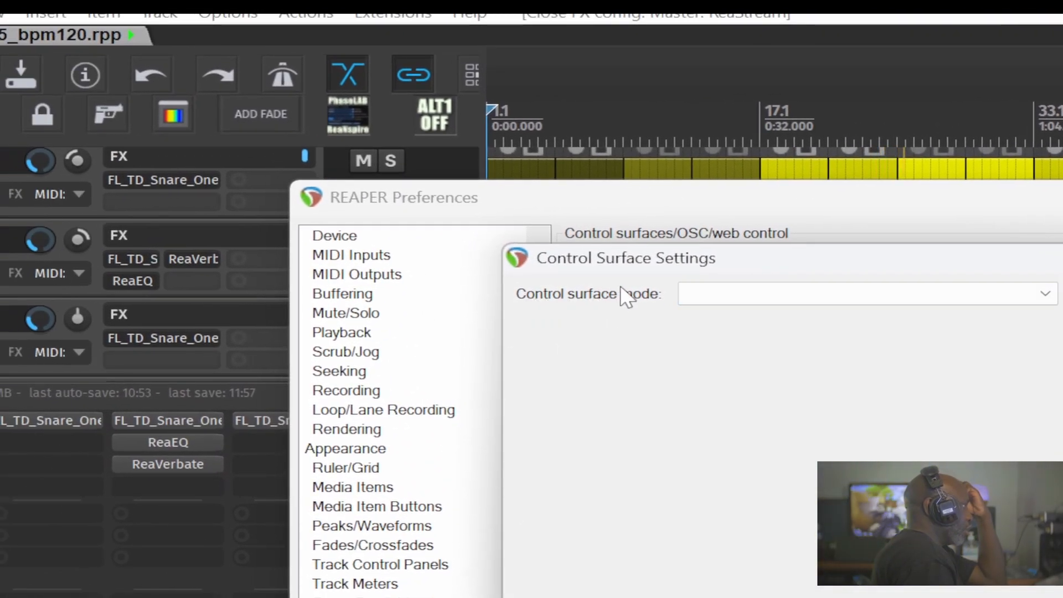
left_click(726, 297)
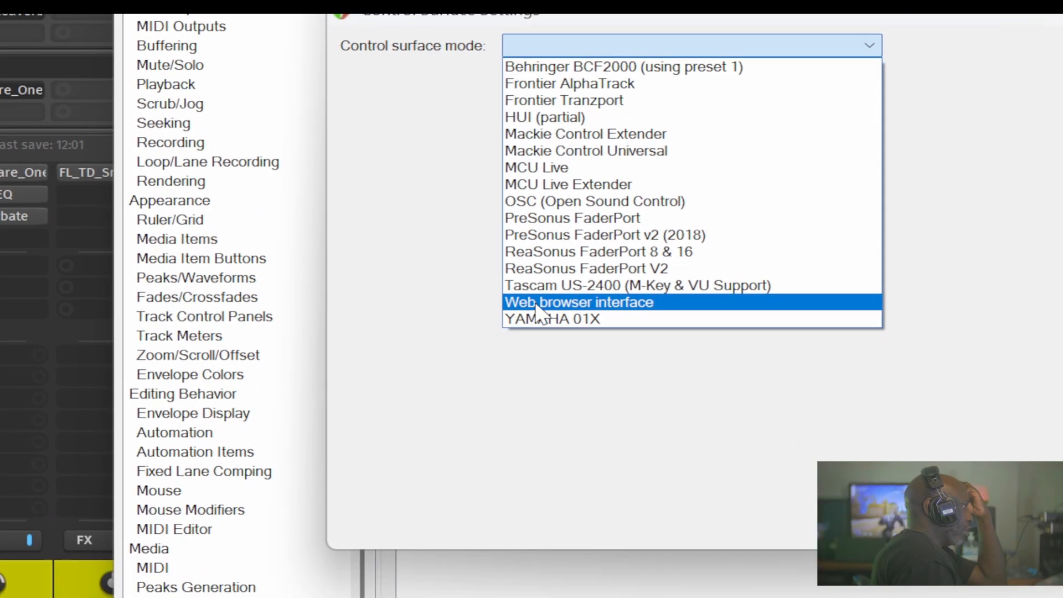
left_click(601, 303)
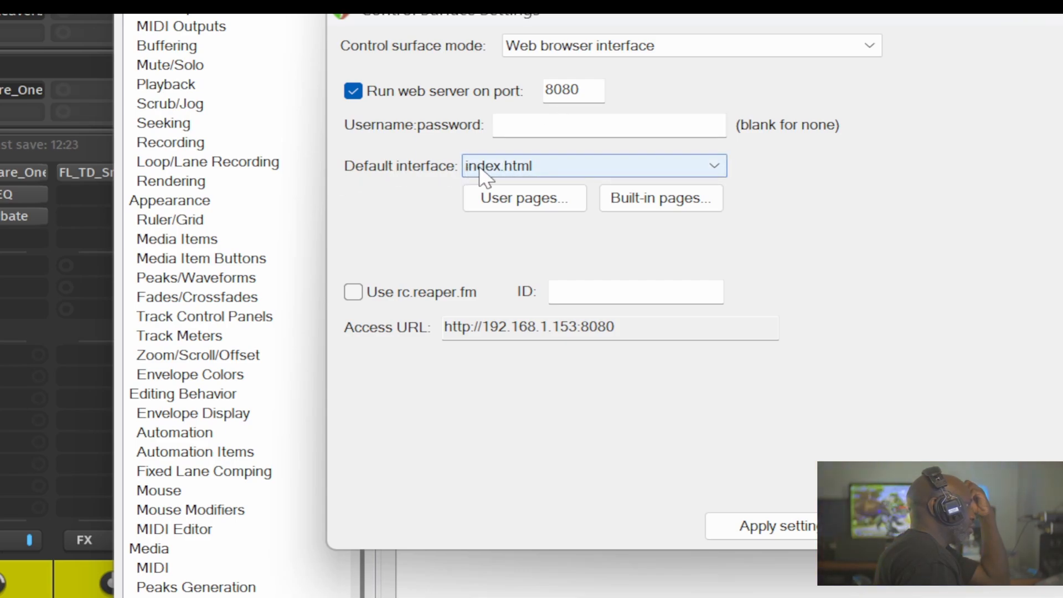
left_click(516, 168)
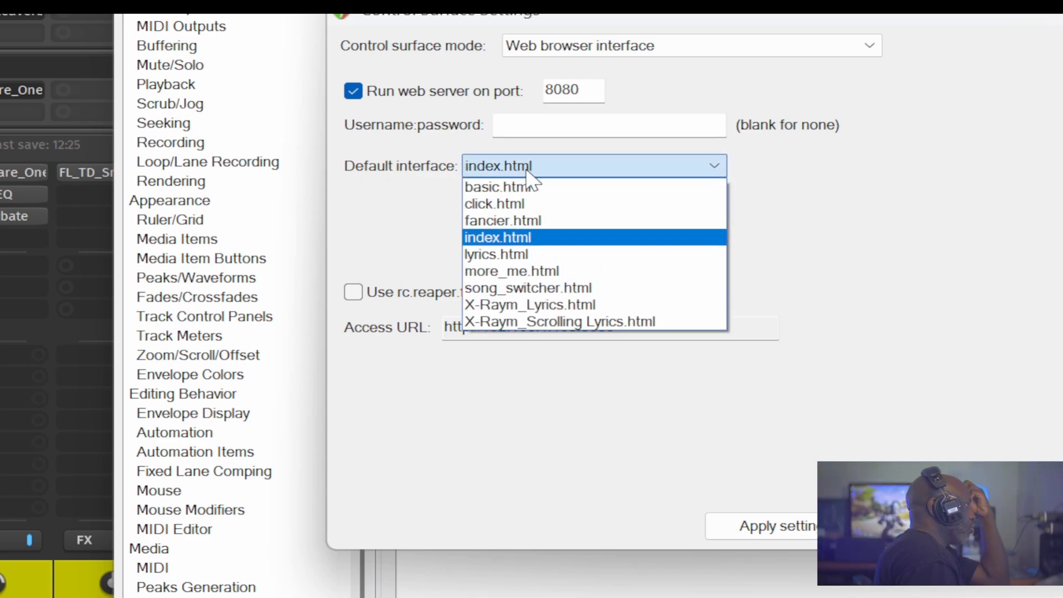
left_click(526, 189)
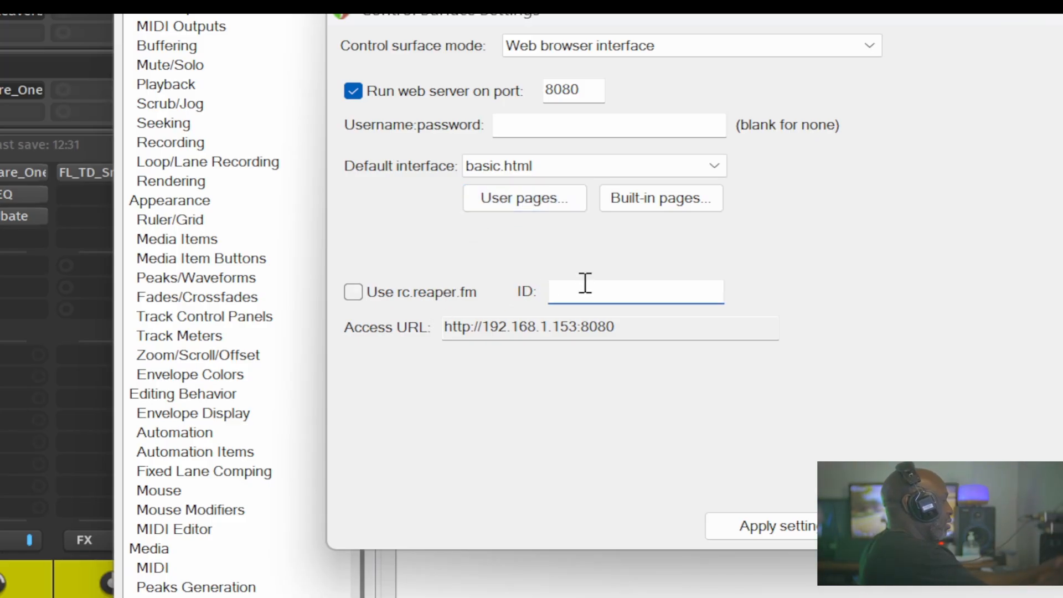
Set the ID to LT, enable Use rc.reaper.fm, apply the settings and close the preferences
type("LT")
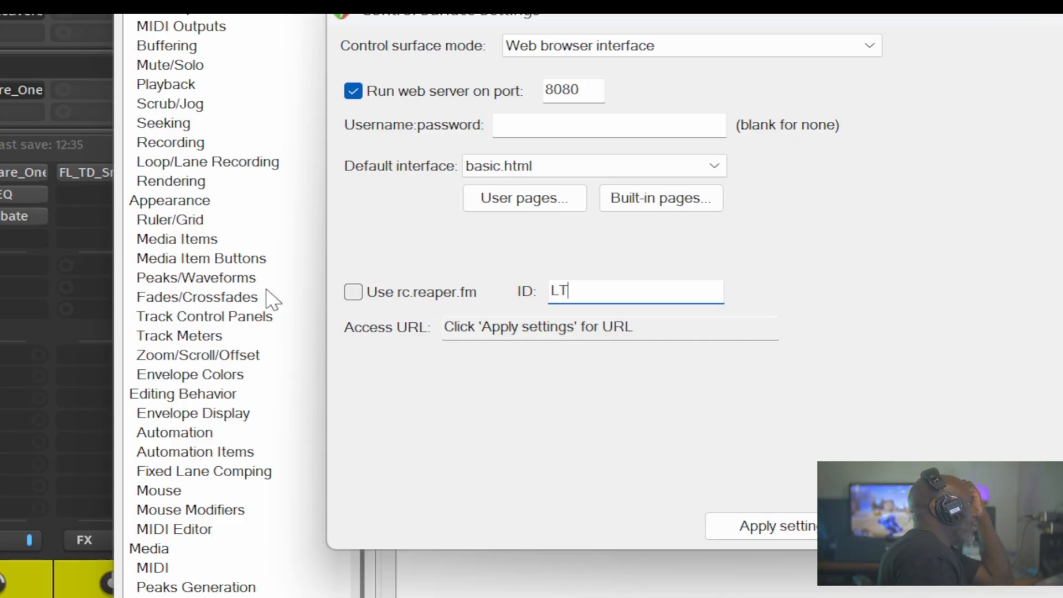
left_click(355, 294)
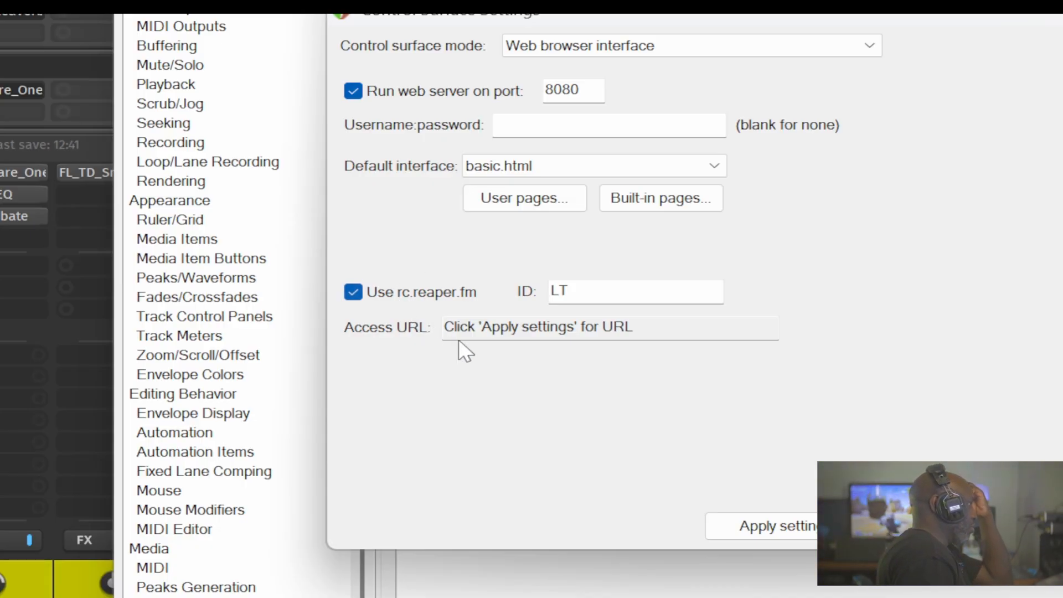
left_click(750, 526)
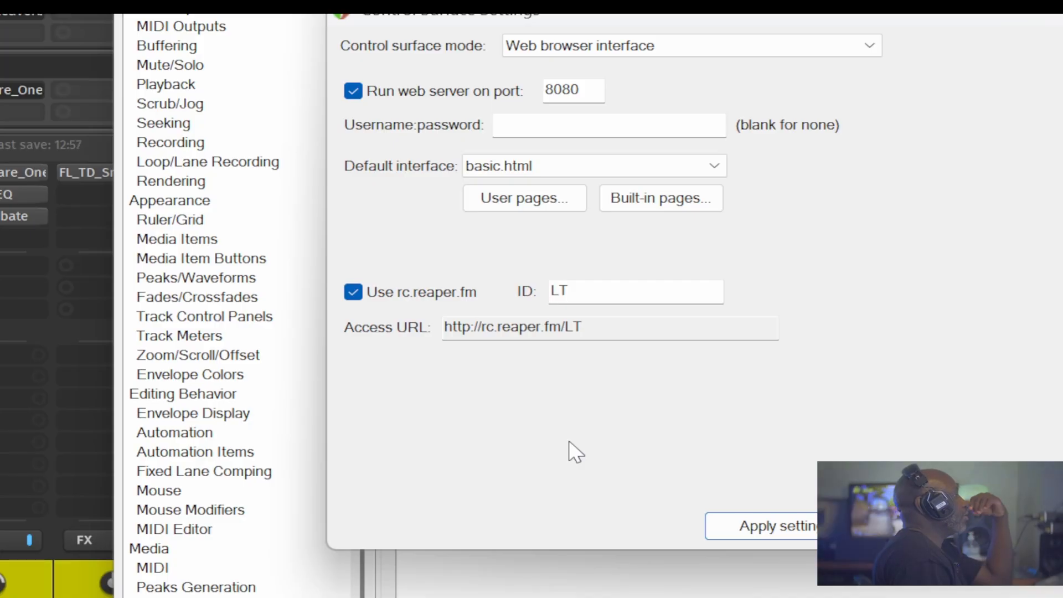
left_click(765, 526)
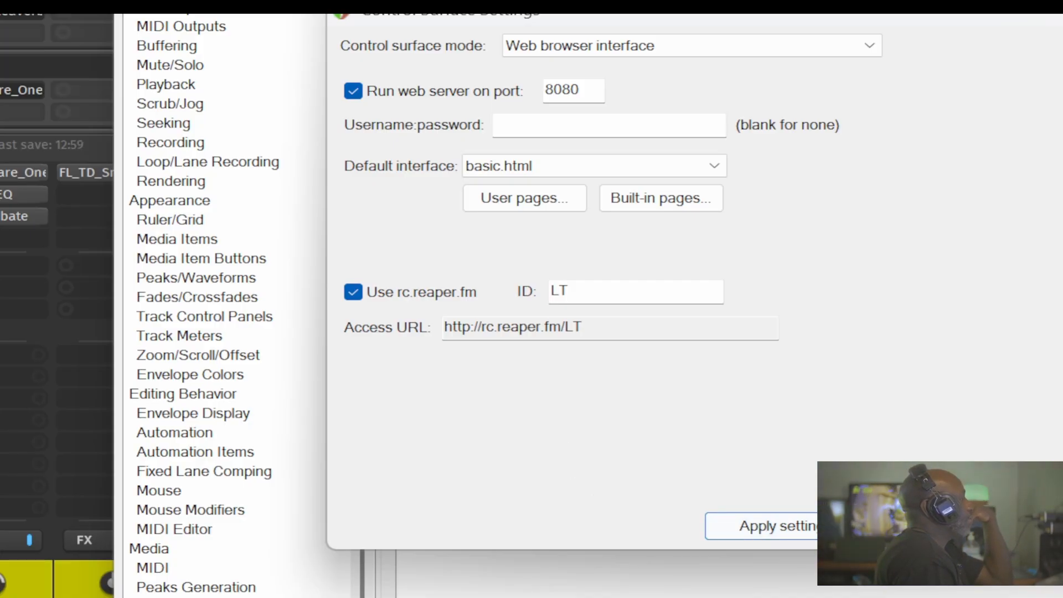
left_click(921, 526)
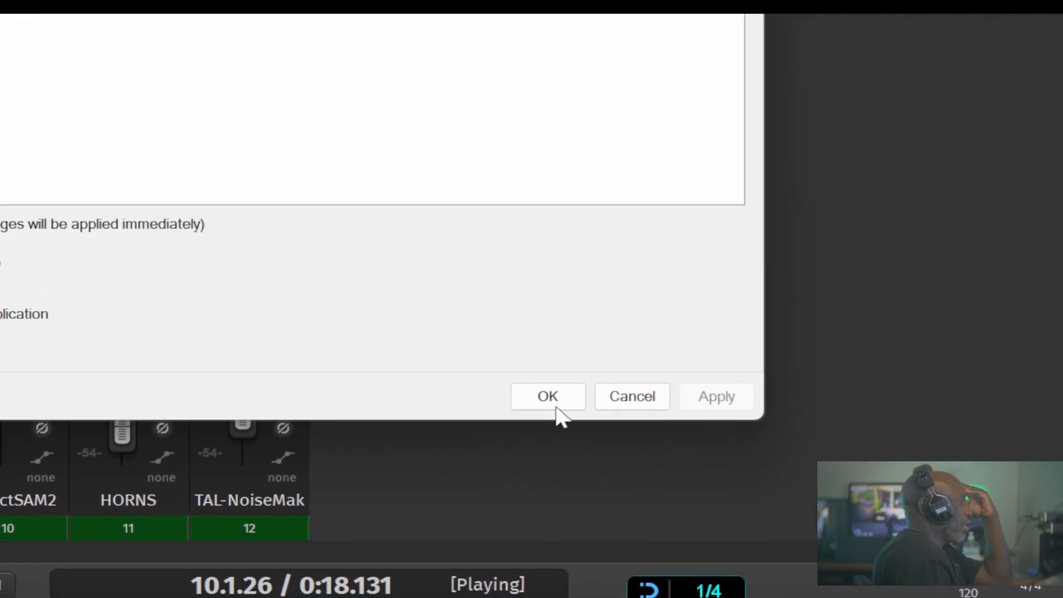
left_click(552, 401)
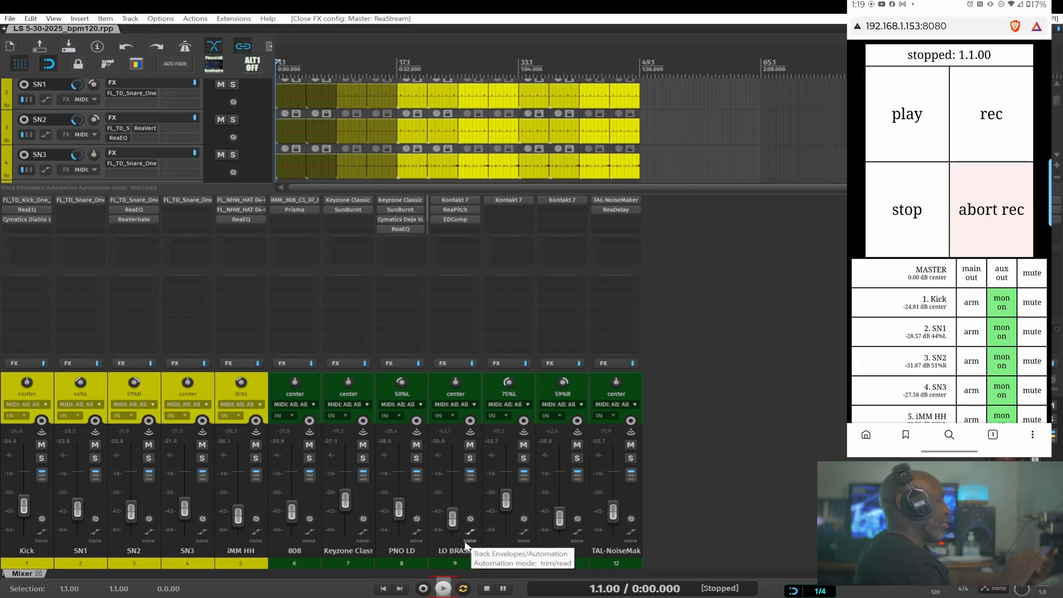
Start and stop playback and scroll through the remote control page to test it
key("space")
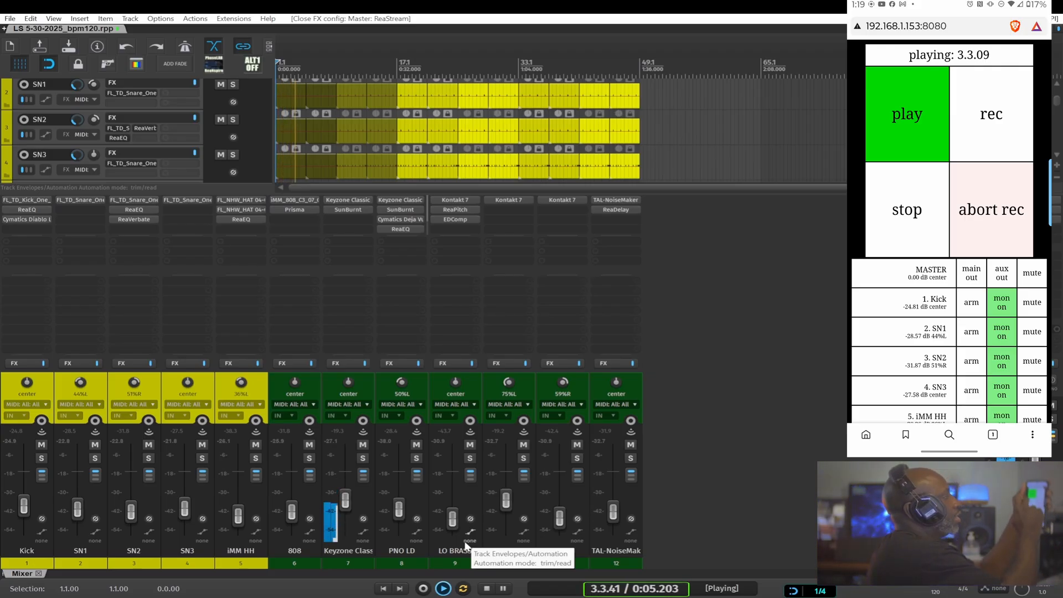
key("space")
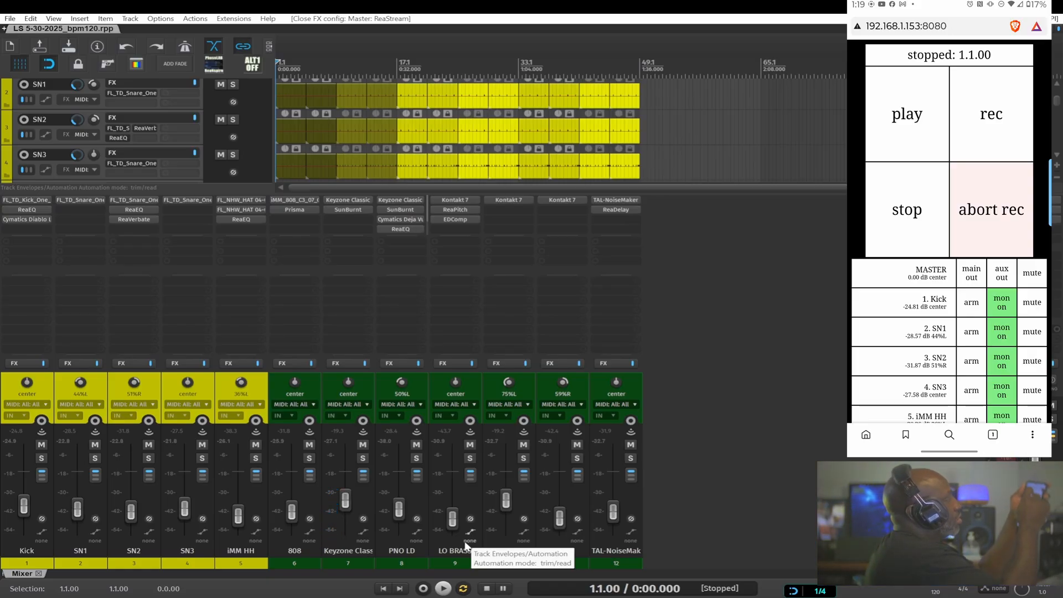
scroll(950, 249, "down", 5)
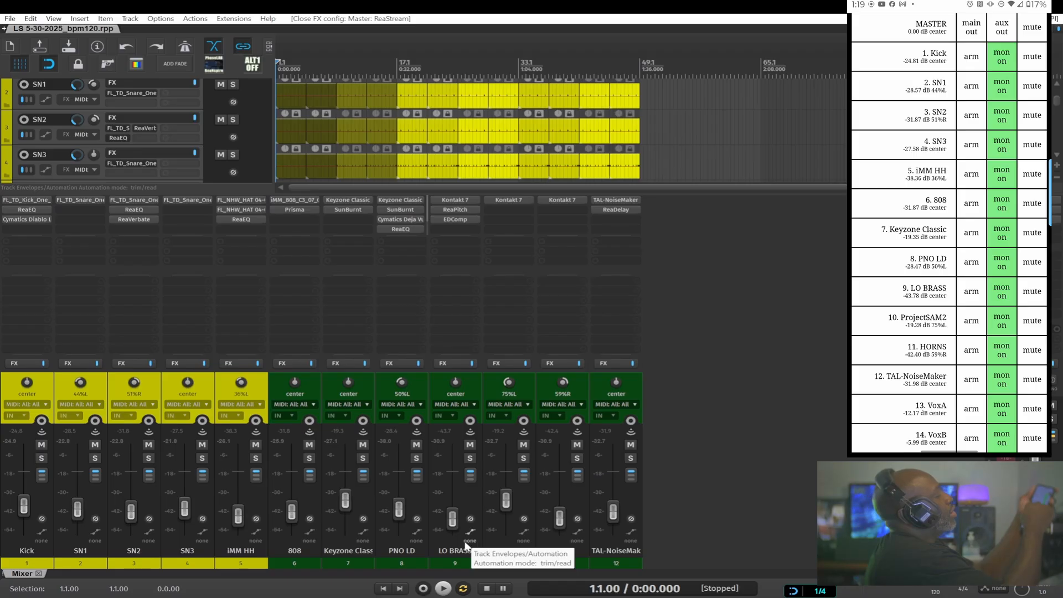
scroll(949, 249, "up", 2)
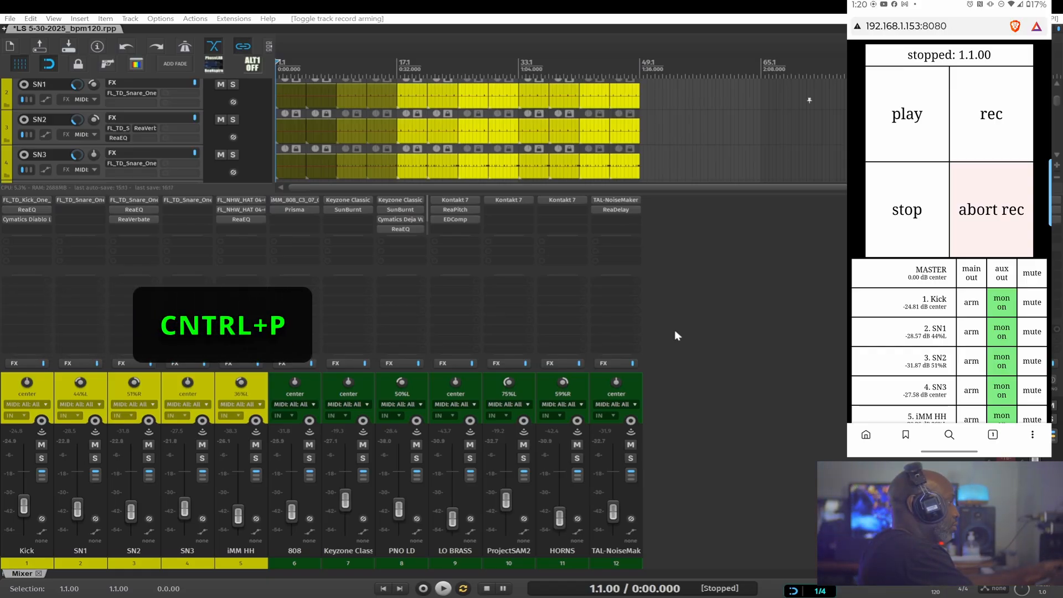
Edit the web browser control surface to use fancier.html as the default interface and apply it
key("ctrl+p")
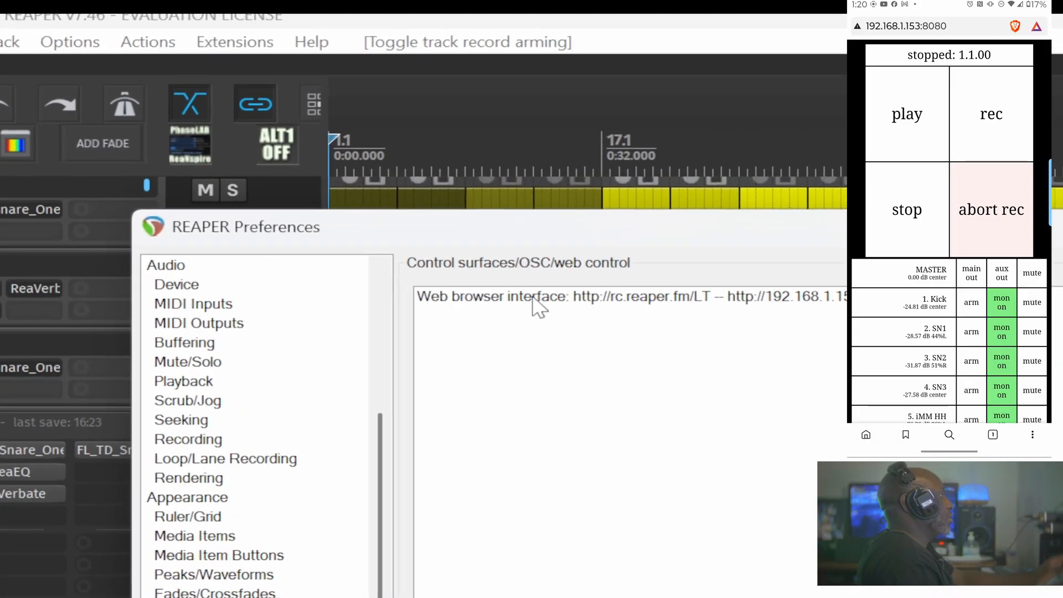
left_click(369, 134)
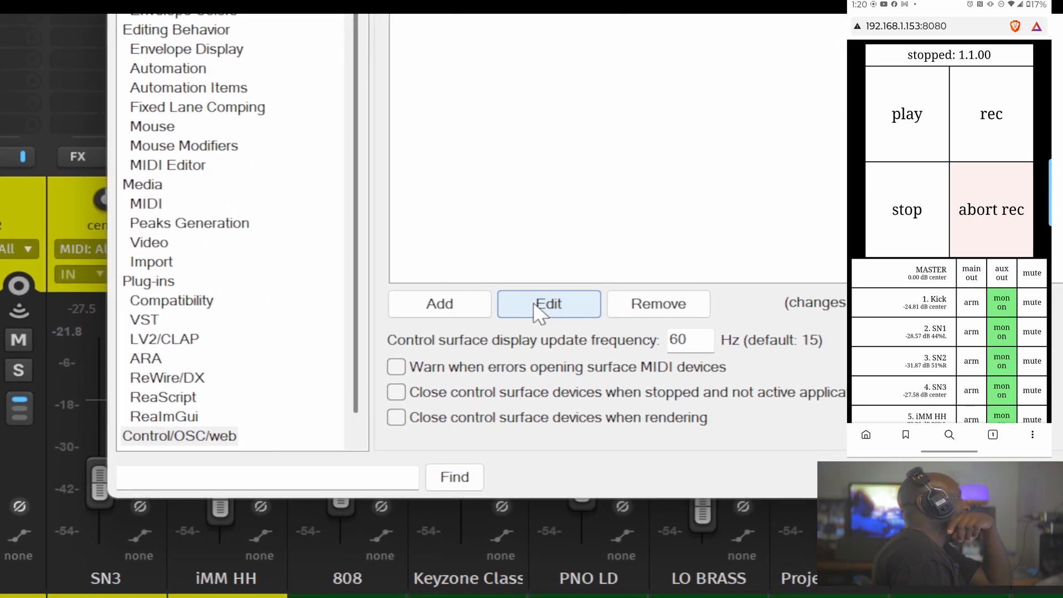
left_click(534, 301)
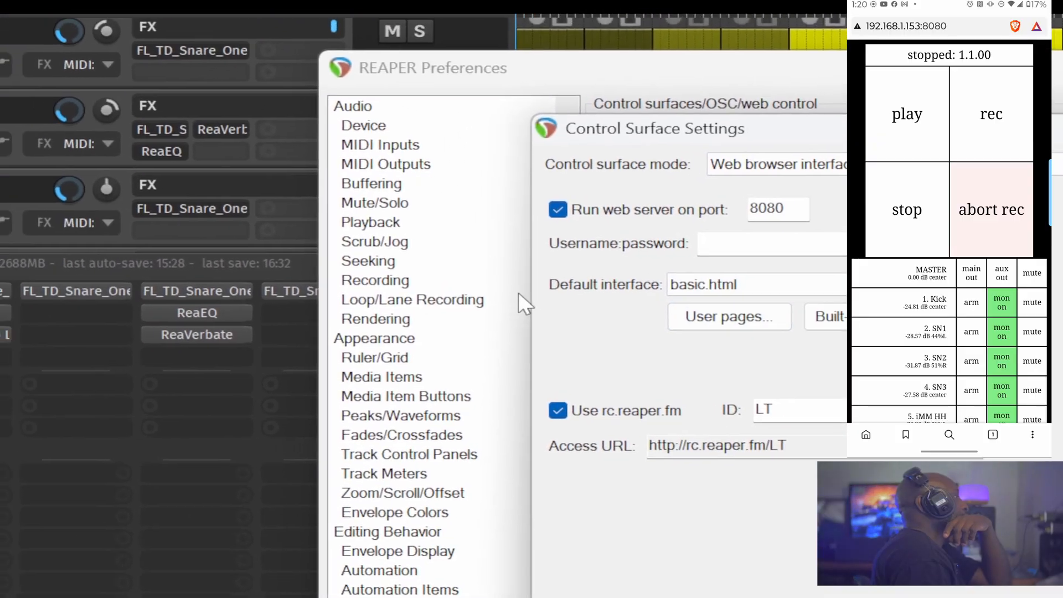
left_click(721, 288)
left_click(728, 292)
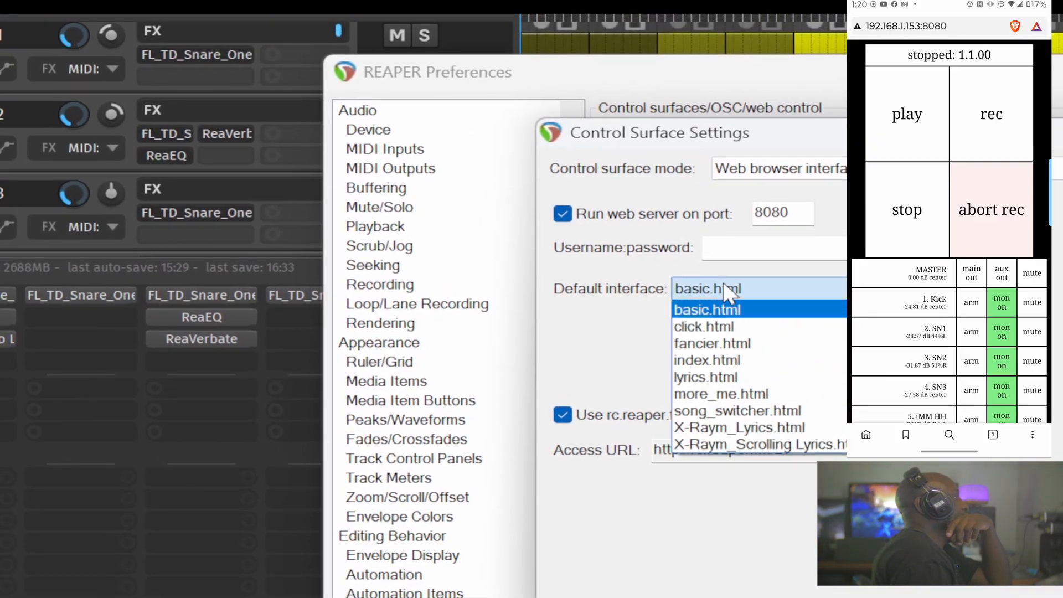
left_click(726, 348)
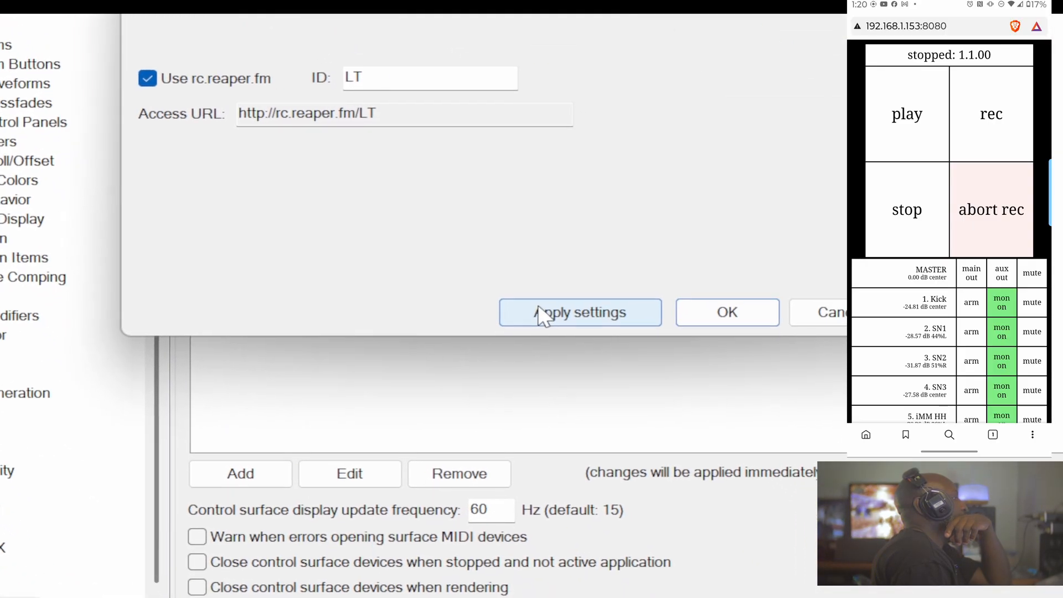
left_click(623, 382)
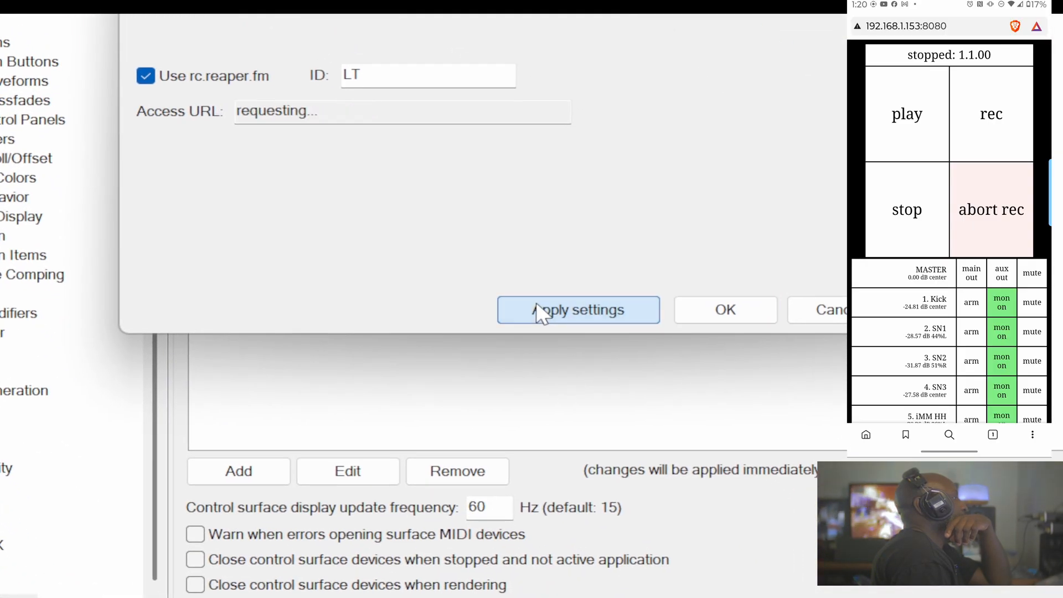
left_click(721, 311)
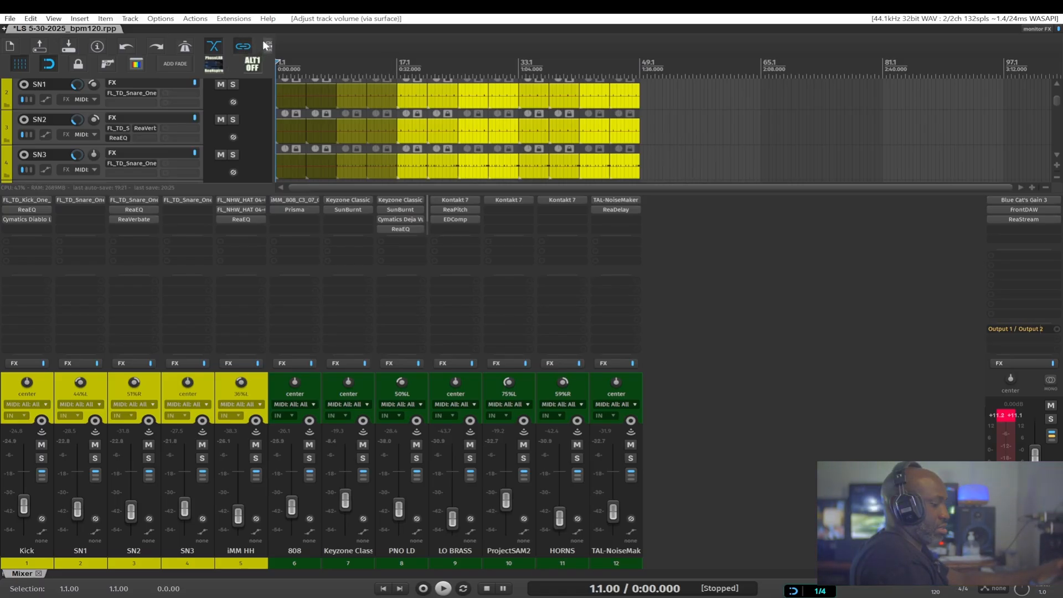
Add project markers at bars 9, 17 and 25 on the timeline
left_click(336, 66)
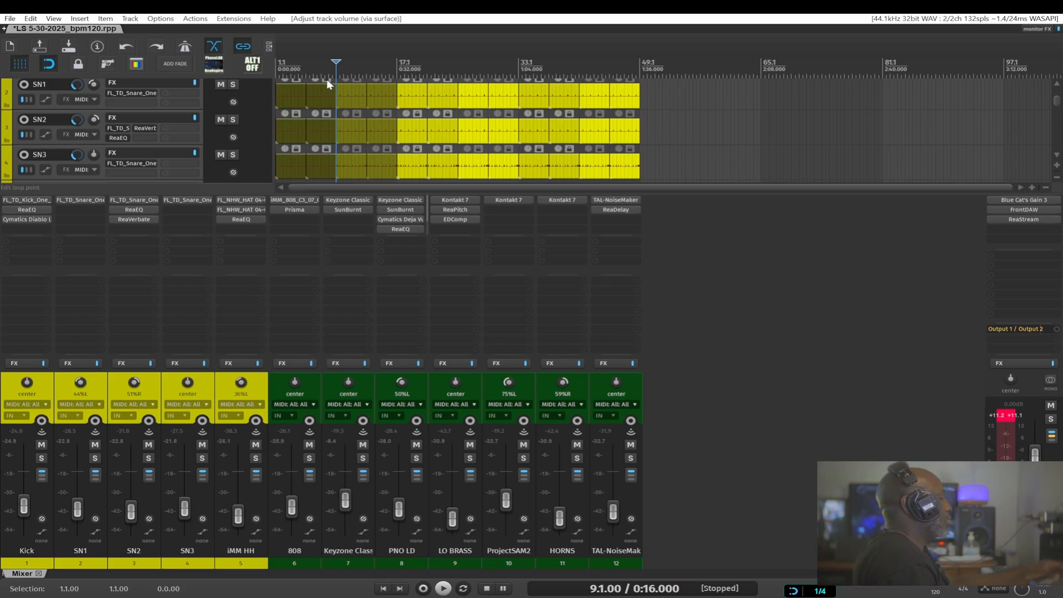
scroll(324, 82, "up", 1)
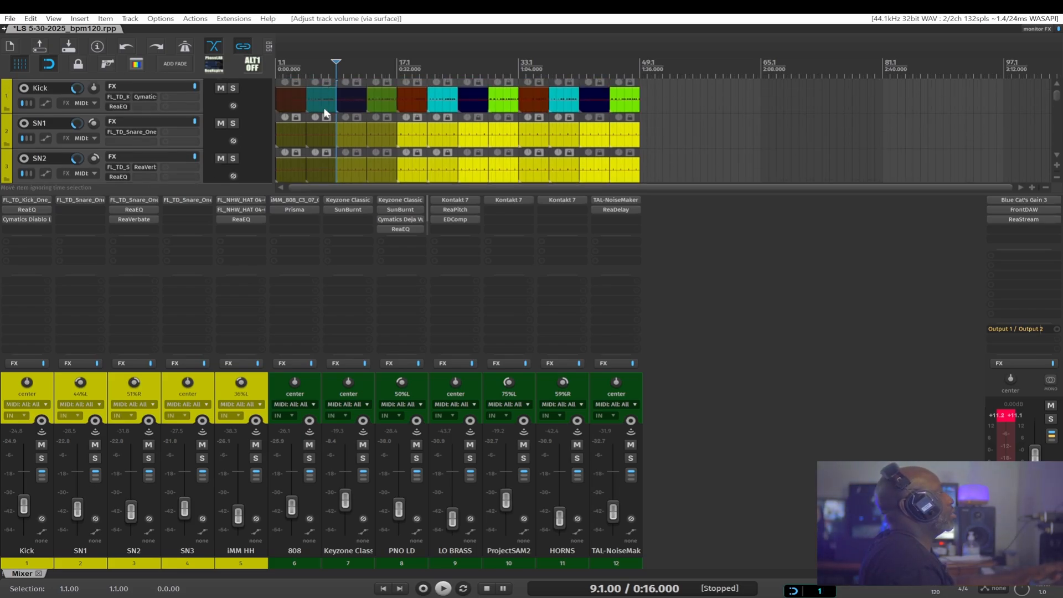
scroll(325, 114, "up", 4)
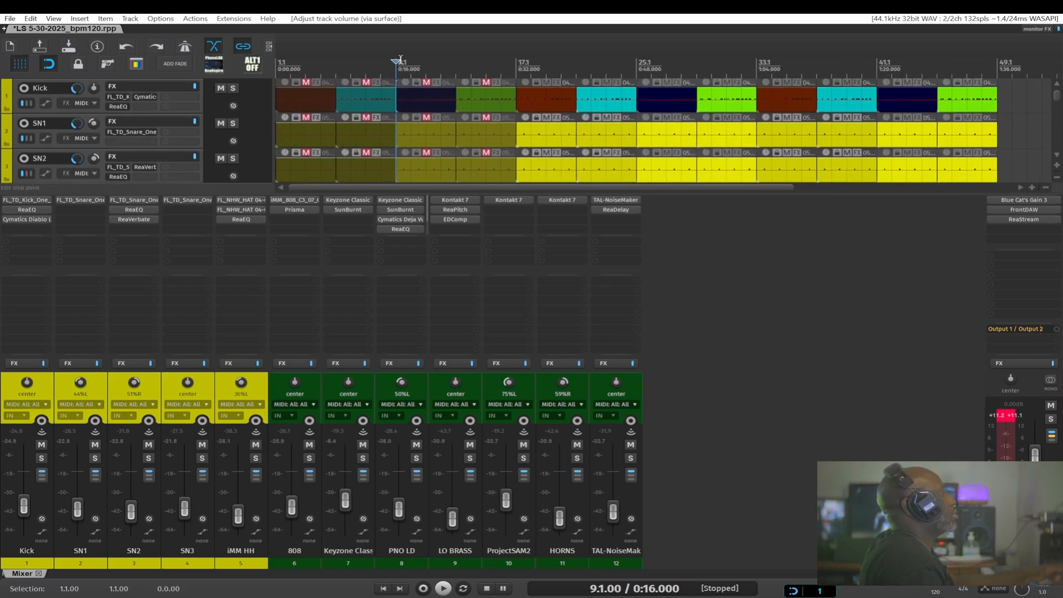
key("m")
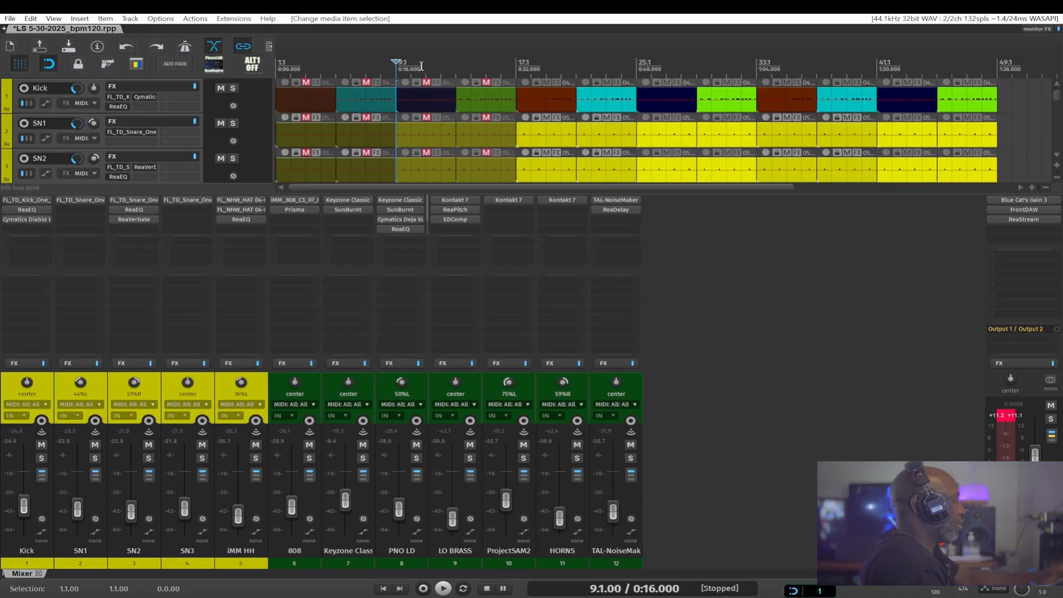
left_click(518, 59)
key("m")
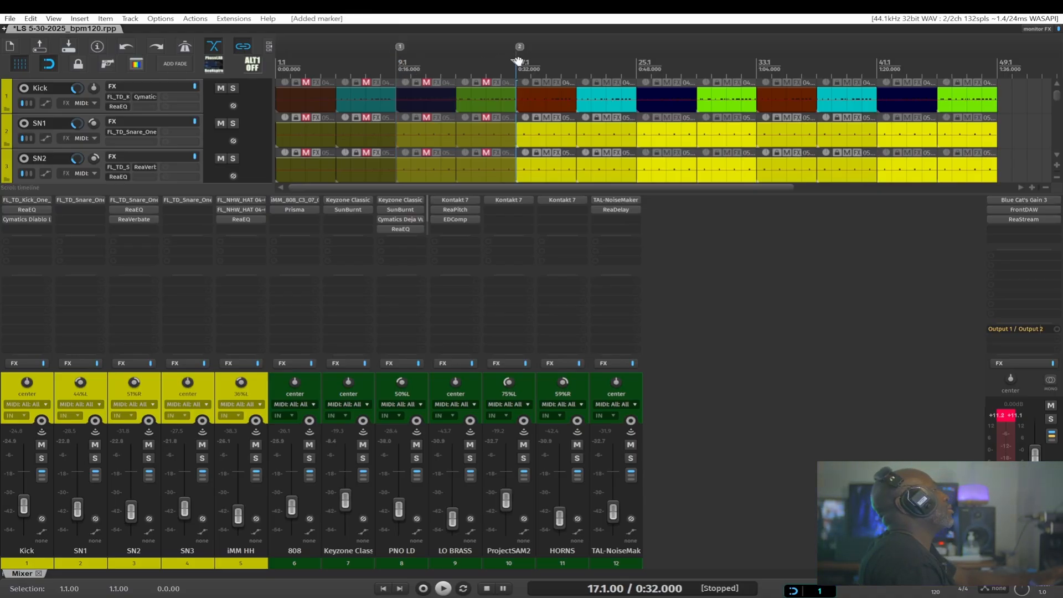
left_click(641, 55)
key("m")
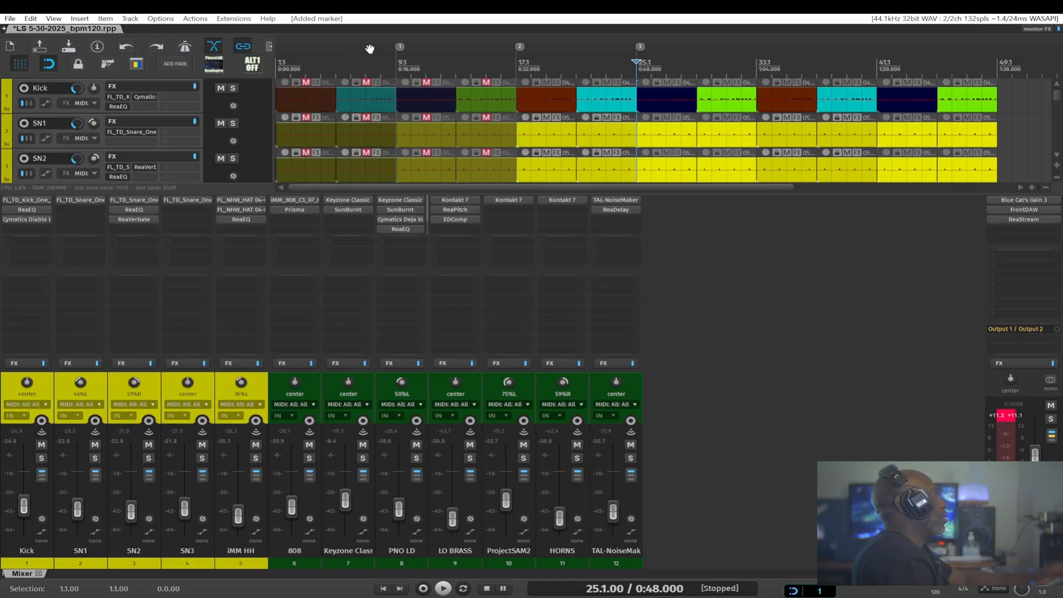
Rename the marker at bar 17 as verse
left_click(394, 48)
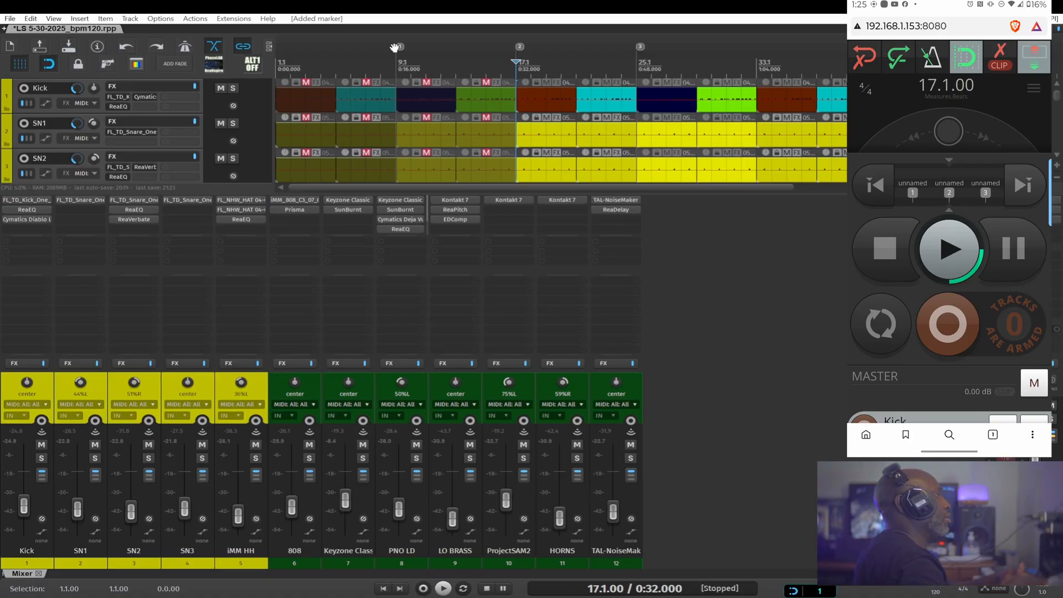
left_click(520, 47, "alt")
key("m")
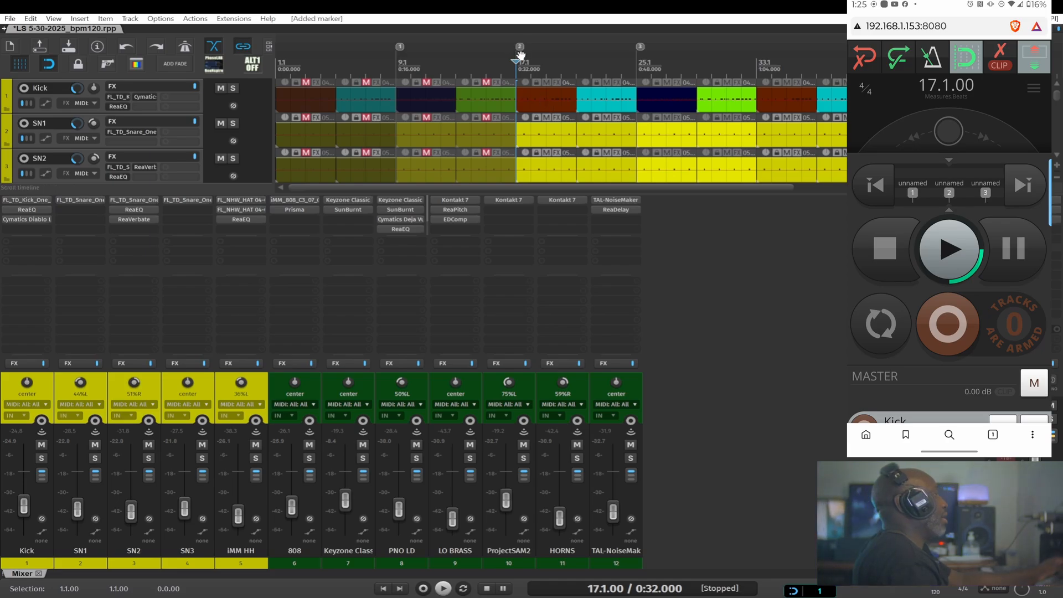
double_click(521, 47)
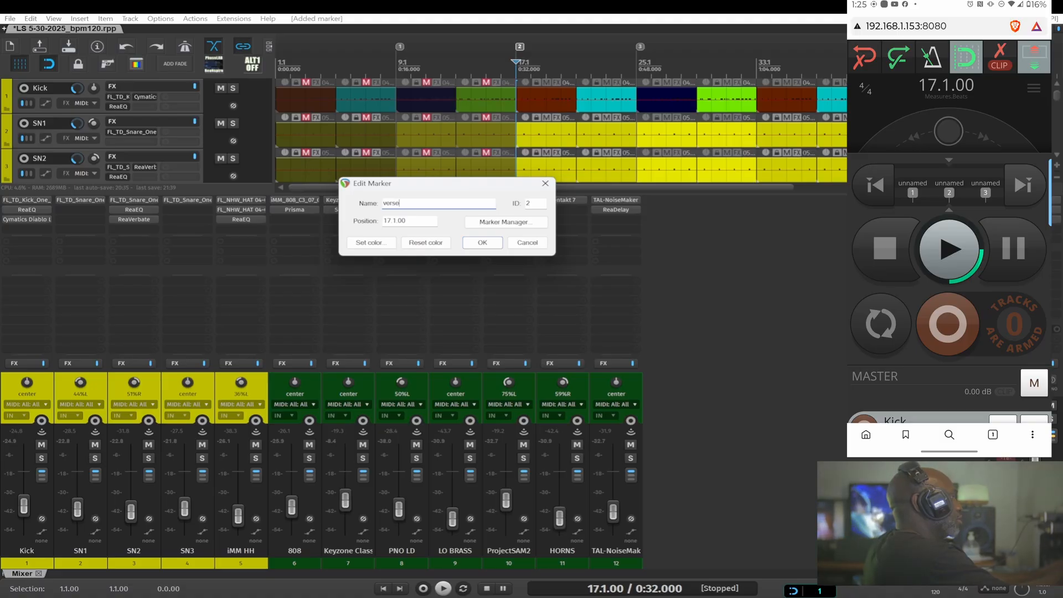
type("verse")
key("Return")
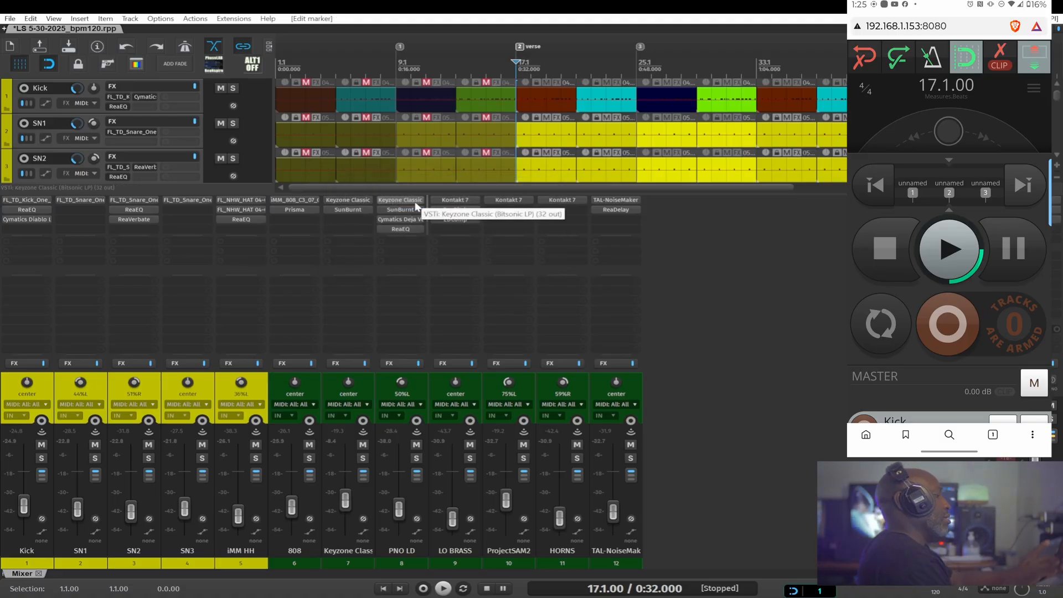
scroll(951, 231, "down", 1)
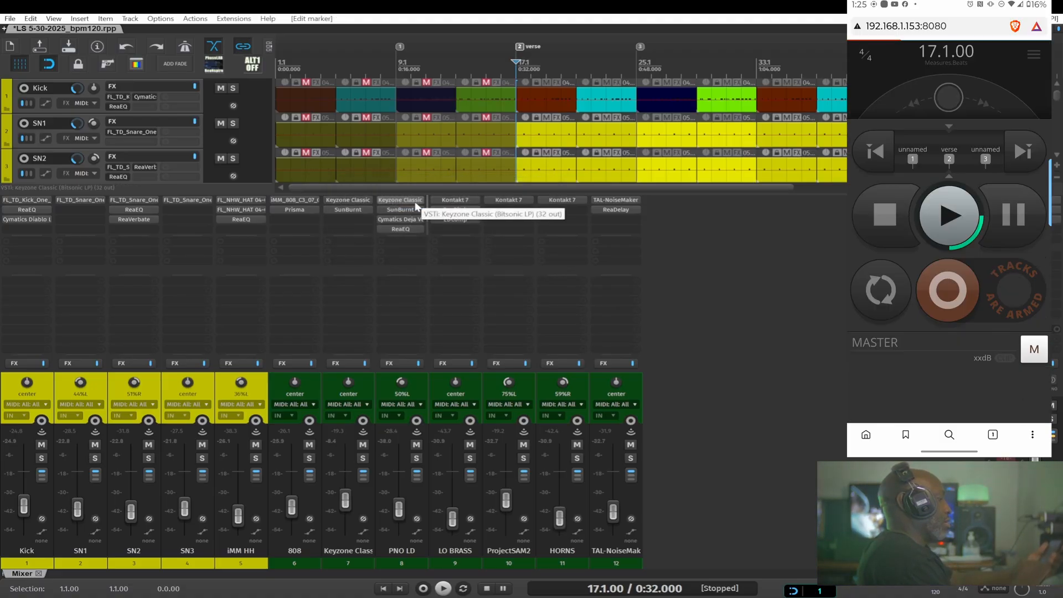